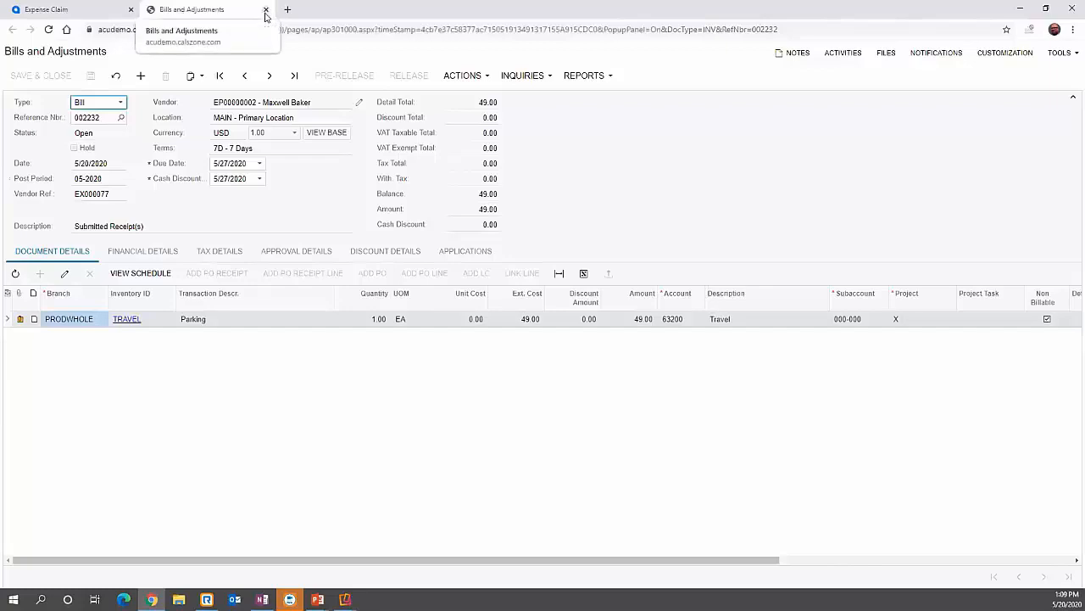
- Close the bill and start a new receivables invoice for the customer USA Bartending School (ABARTENDE)
{"action": "left_click", "coordinate": [265, 10]}
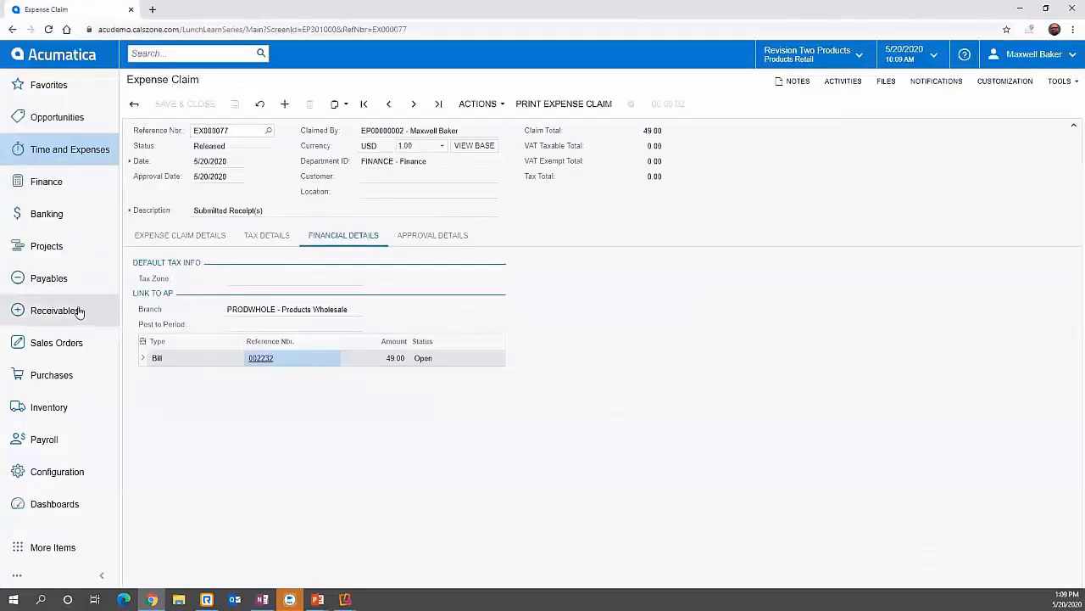
{"action": "left_click", "coordinate": [77, 311]}
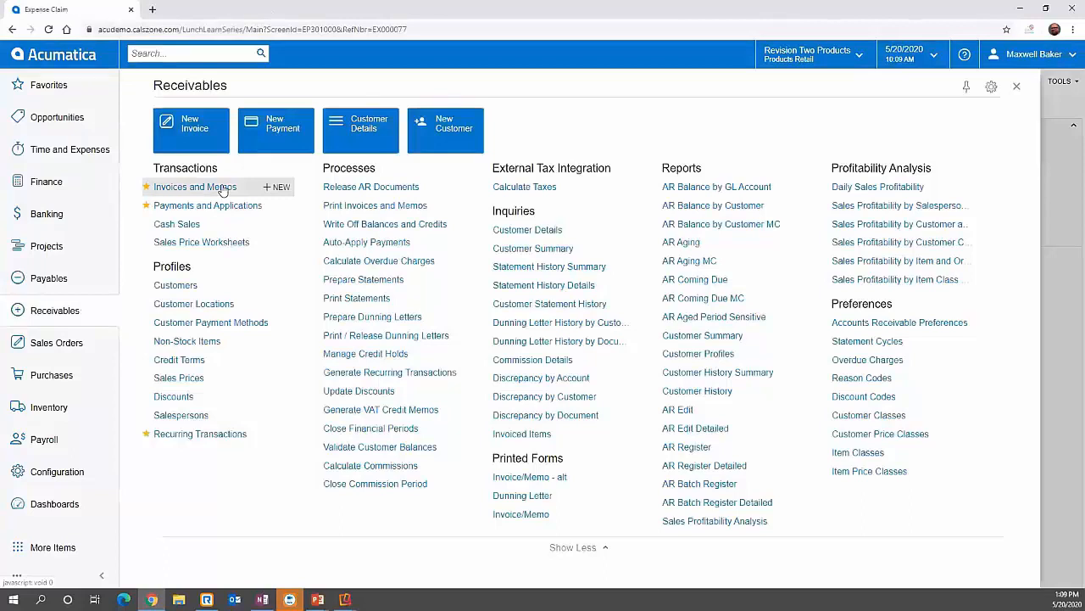
{"action": "left_click", "coordinate": [199, 187]}
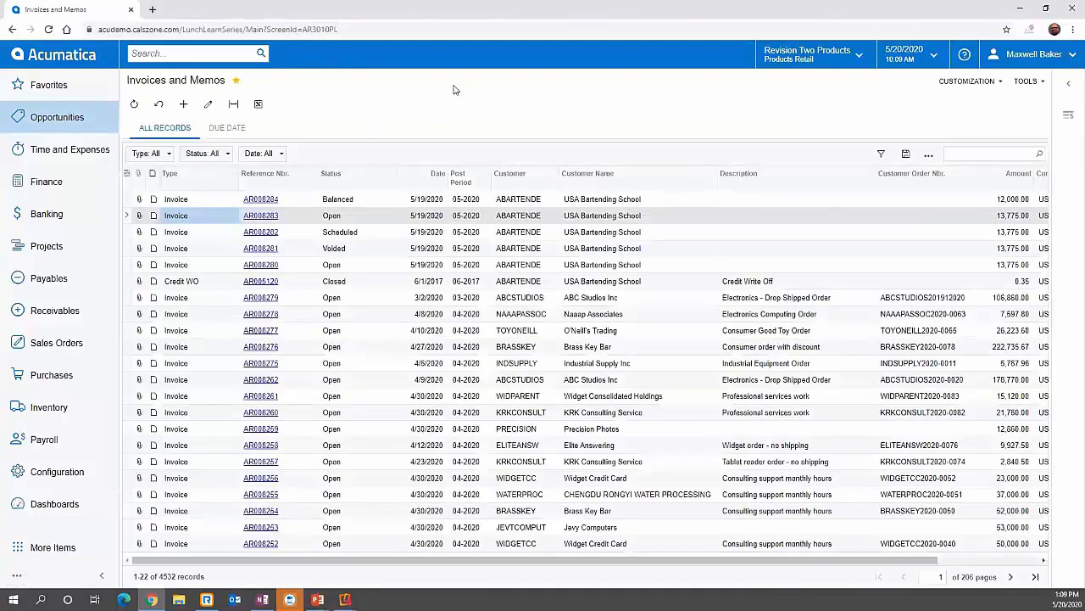
{"action": "left_click", "coordinate": [185, 105]}
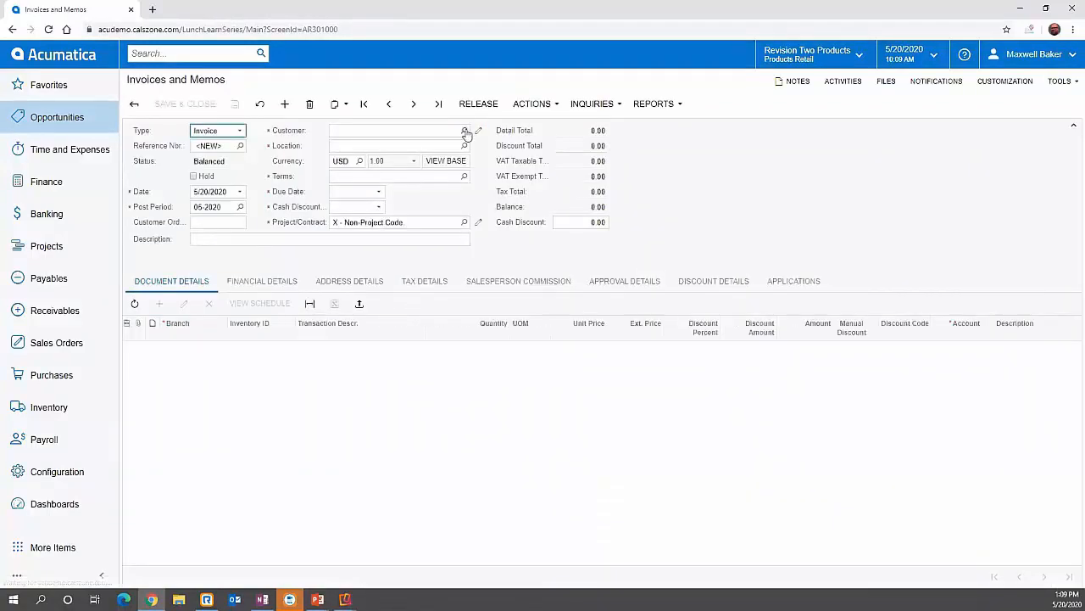
{"action": "left_click", "coordinate": [465, 130]}
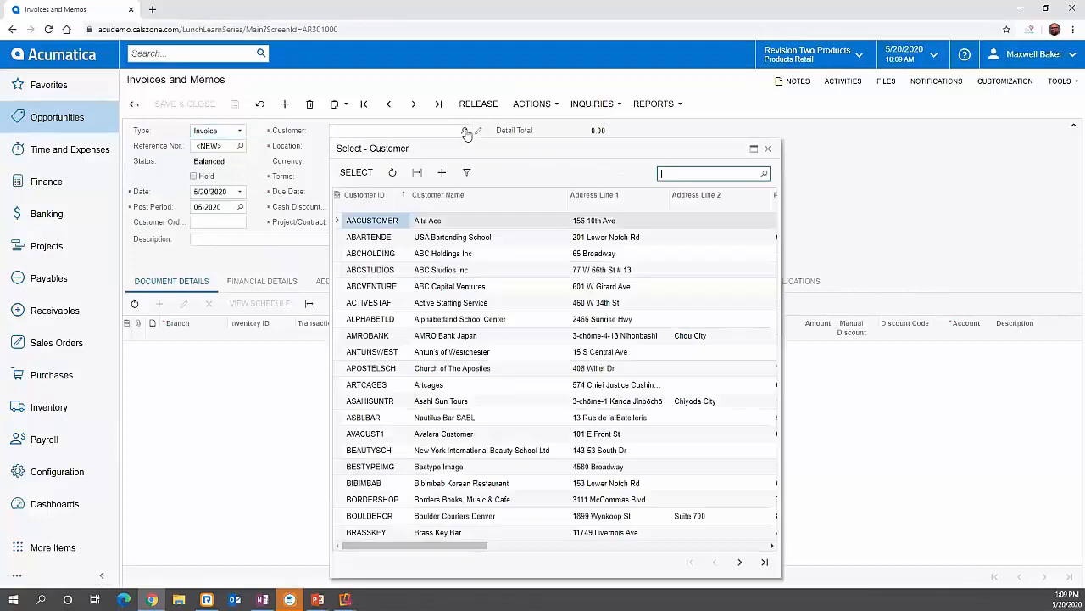
{"action": "left_click", "coordinate": [426, 237]}
{"action": "left_click", "coordinate": [357, 172]}
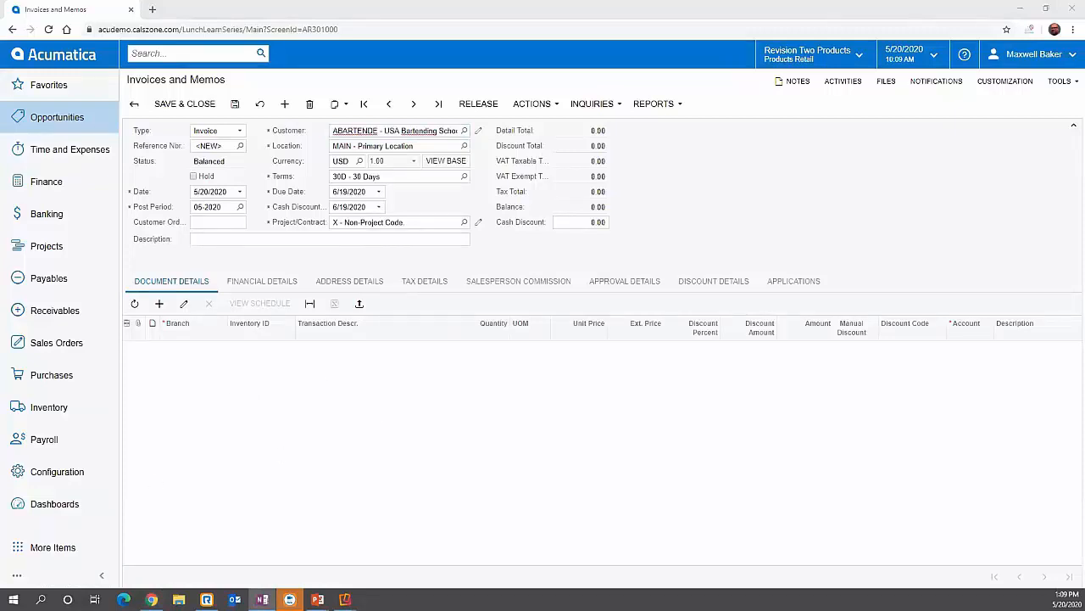
- Add an invoice line for the Annual Maintenance item MAINT12MTH with a quantity of 1
{"action": "left_click", "coordinate": [158, 303]}
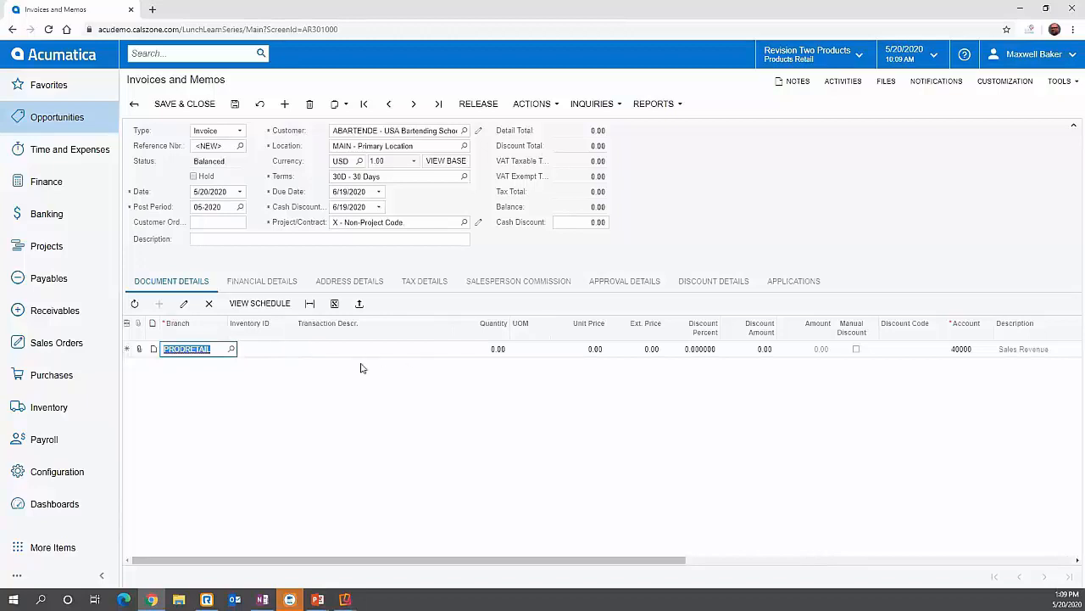
{"action": "left_click", "coordinate": [297, 353]}
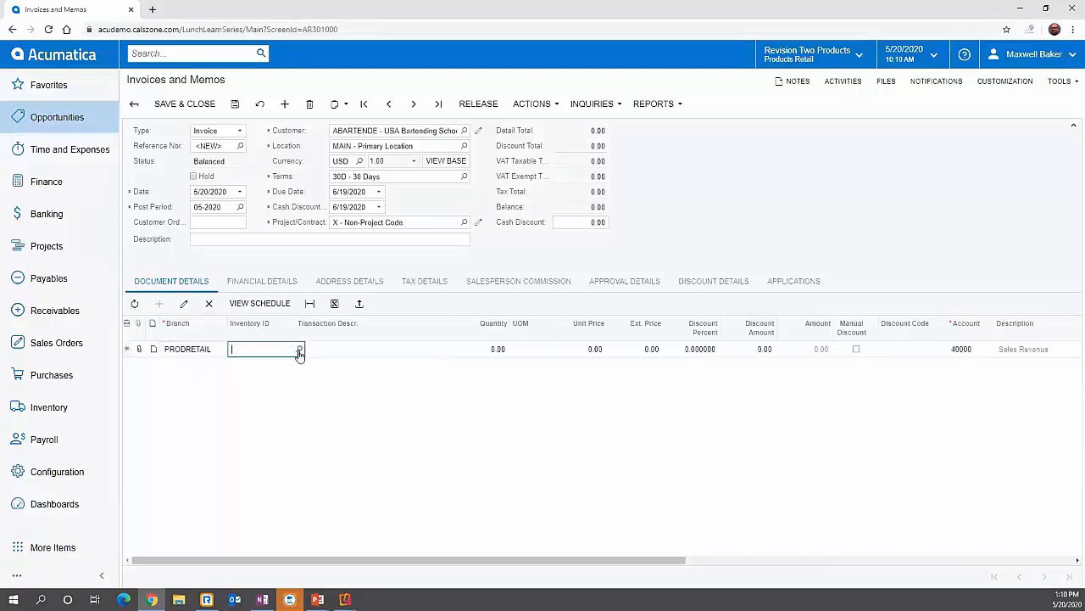
{"action": "left_click", "coordinate": [299, 351]}
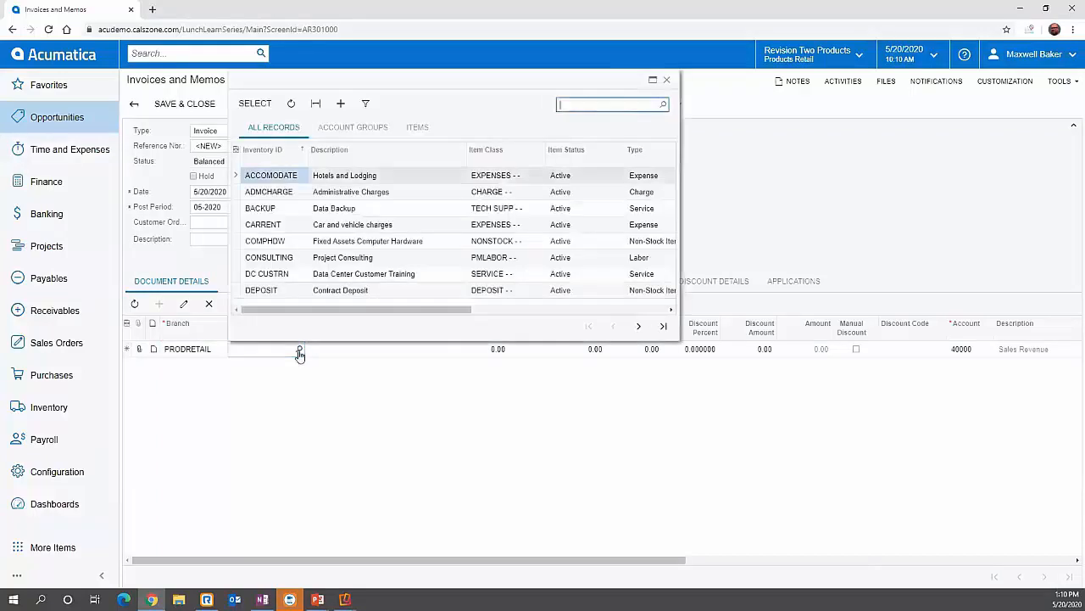
{"action": "type", "text": "annual"}
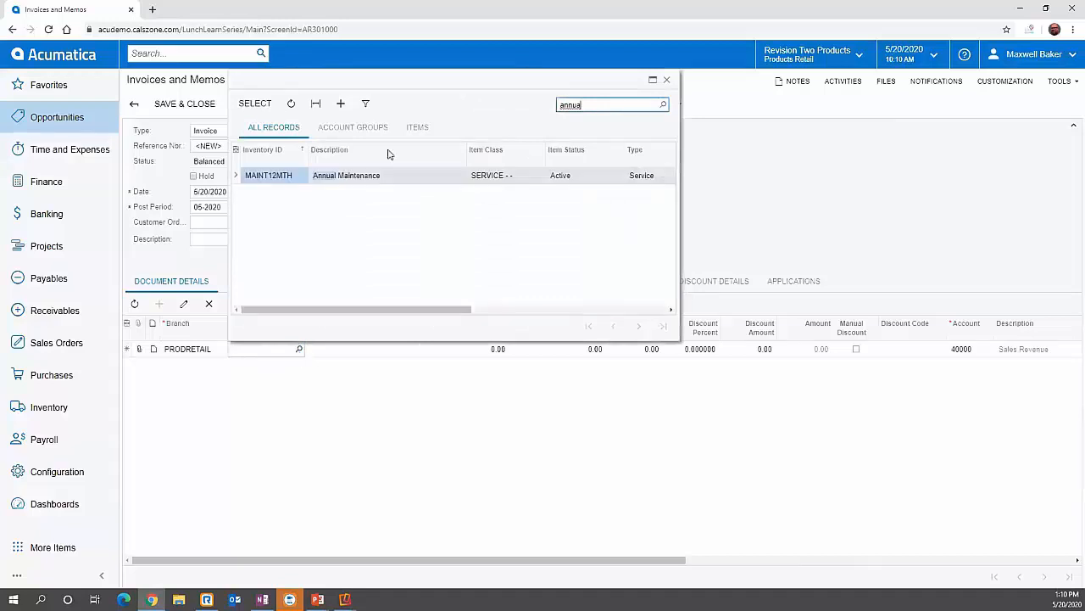
{"action": "left_click", "coordinate": [258, 107]}
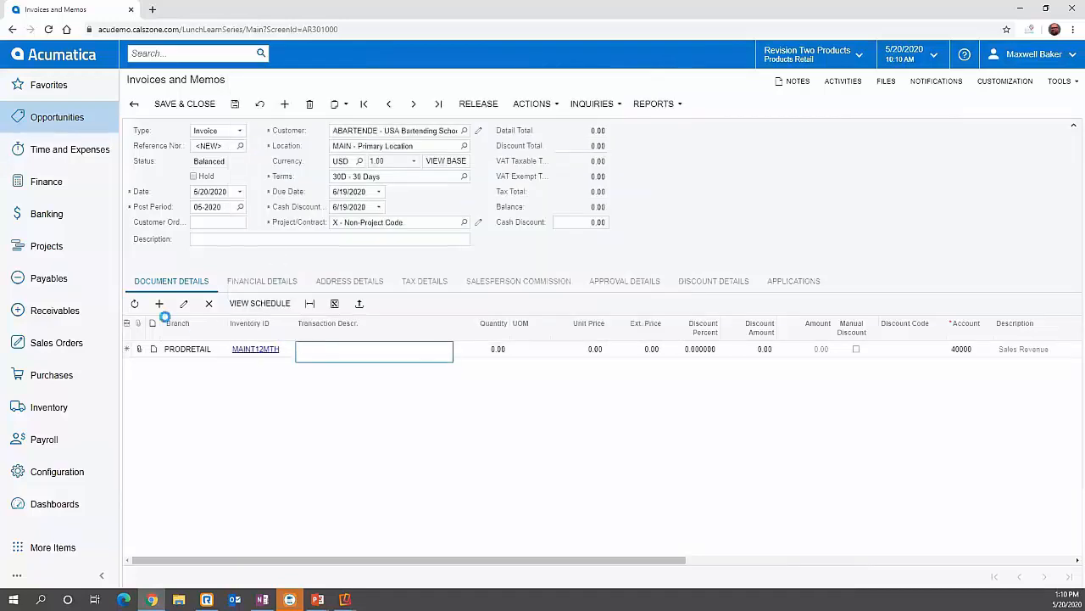
{"action": "left_click", "coordinate": [496, 350]}
{"action": "type", "text": "1"}
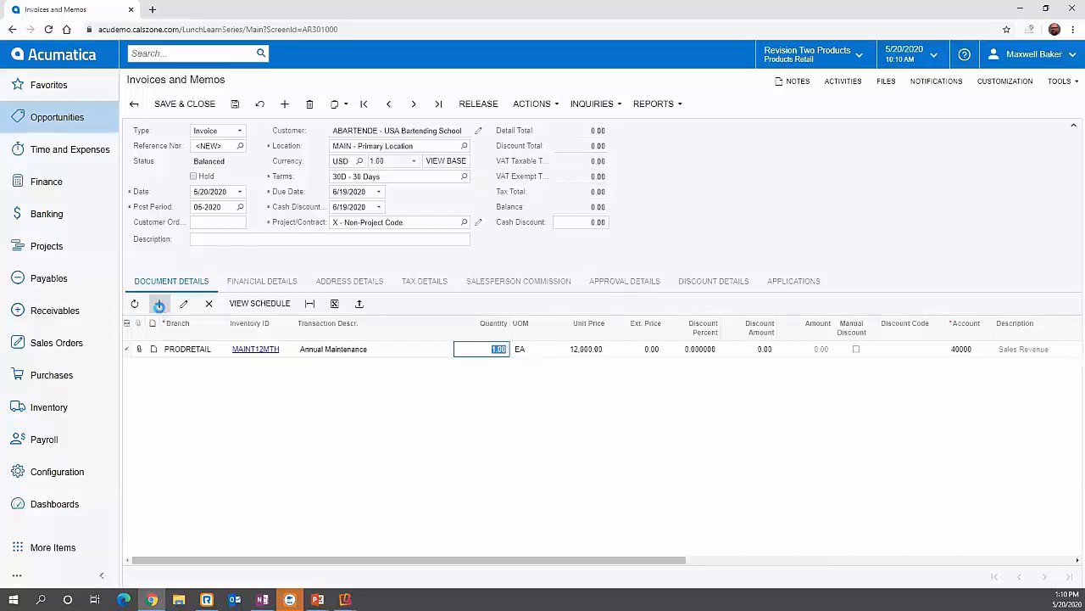
- Add a second invoice line for the 1-year extended warranty item INDEXTWAR with a quantity of 1, and save the invoice
{"action": "left_click", "coordinate": [158, 303]}
{"action": "left_click", "coordinate": [265, 366]}
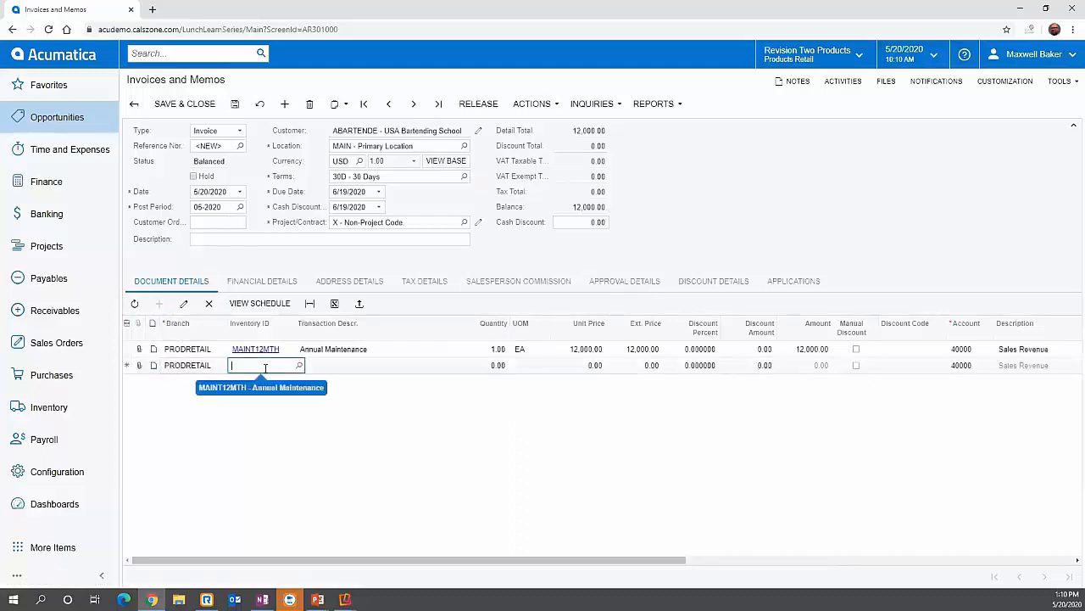
{"action": "type", "text": "warr"}
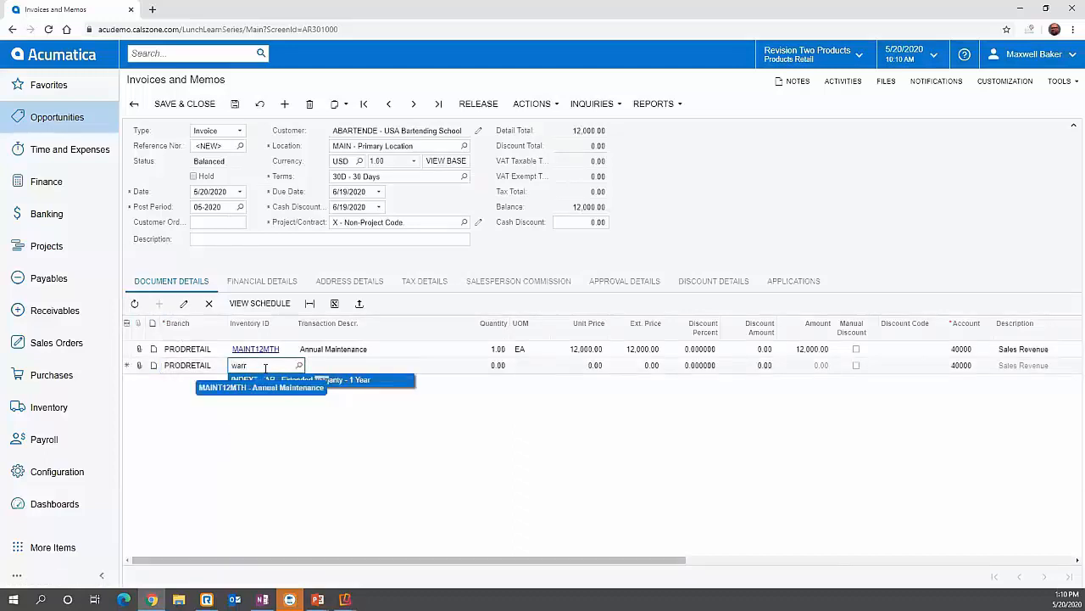
{"action": "left_click", "coordinate": [345, 382]}
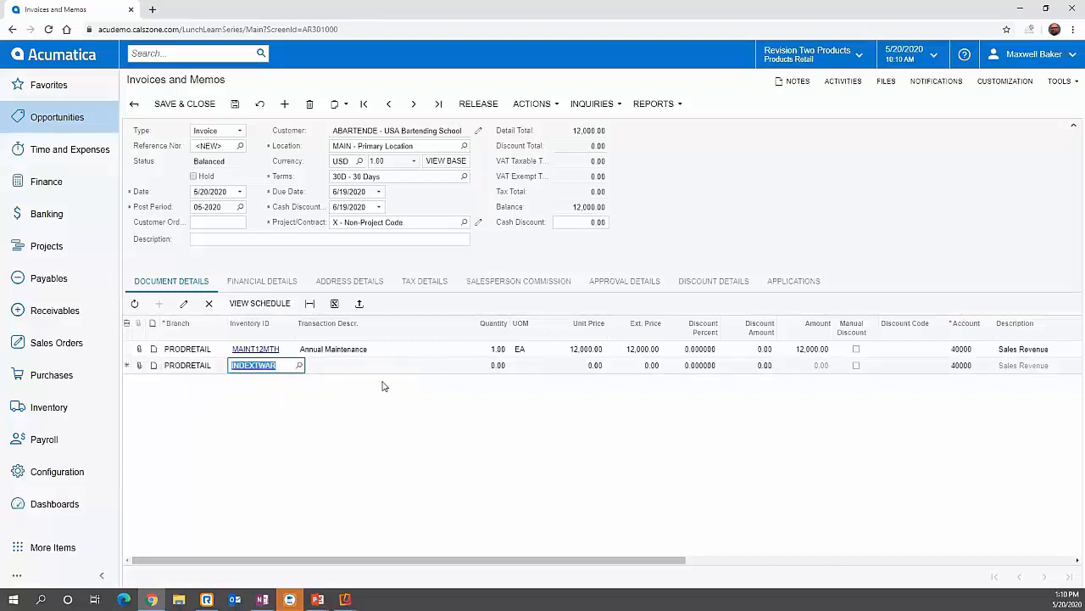
{"action": "left_click", "coordinate": [476, 369]}
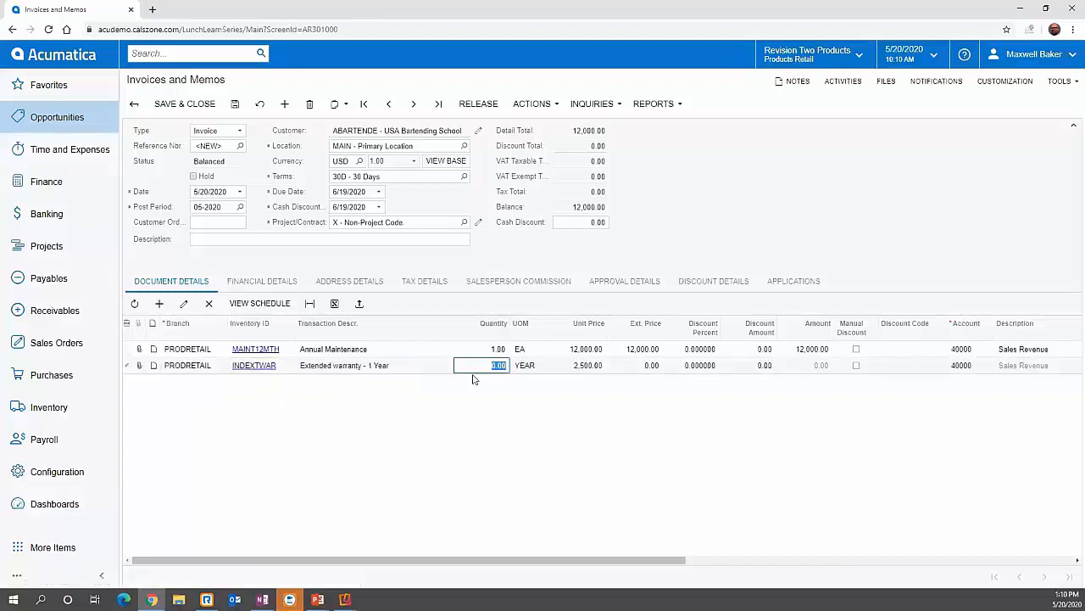
{"action": "type", "text": "1"}
{"action": "left_click", "coordinate": [580, 366]}
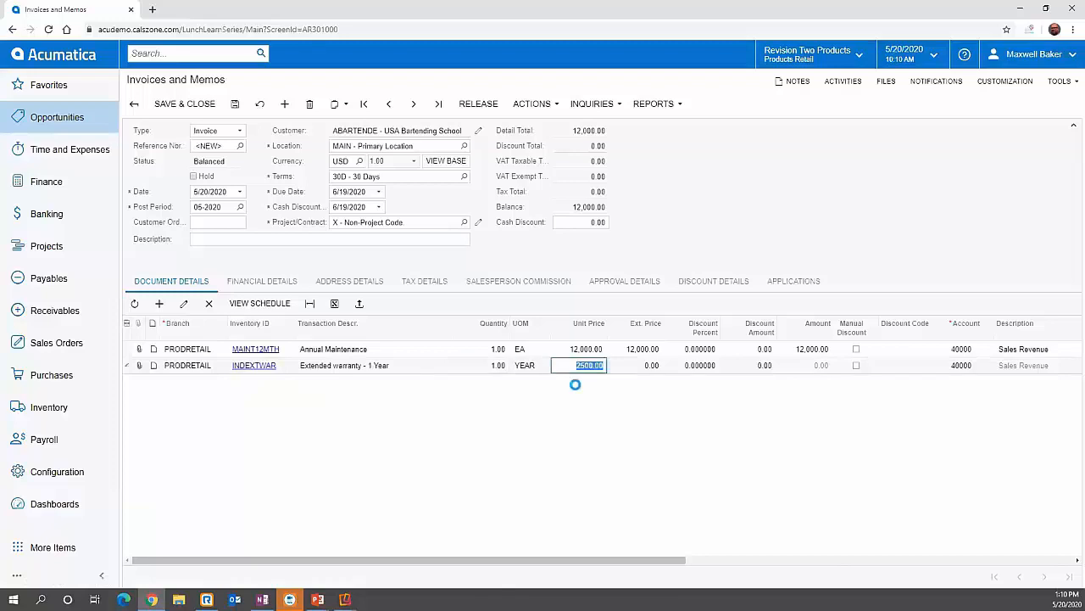
{"action": "left_click", "coordinate": [235, 103]}
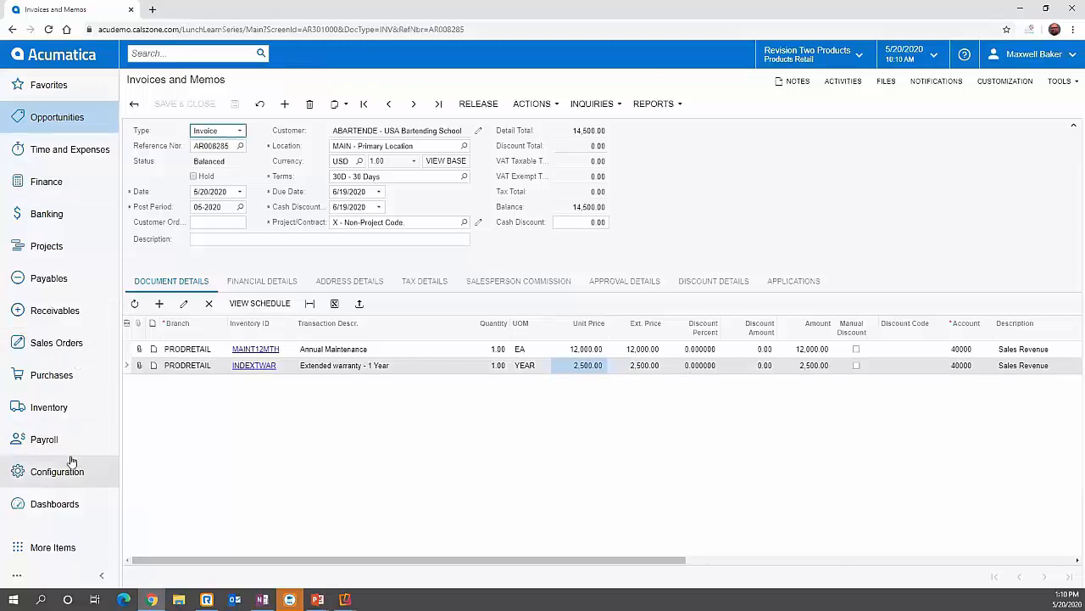
- Create a new receivables recurring transaction schedule with the description "Recurring Maintenance Renew"
{"action": "left_click", "coordinate": [54, 317]}
{"action": "left_click", "coordinate": [178, 436]}
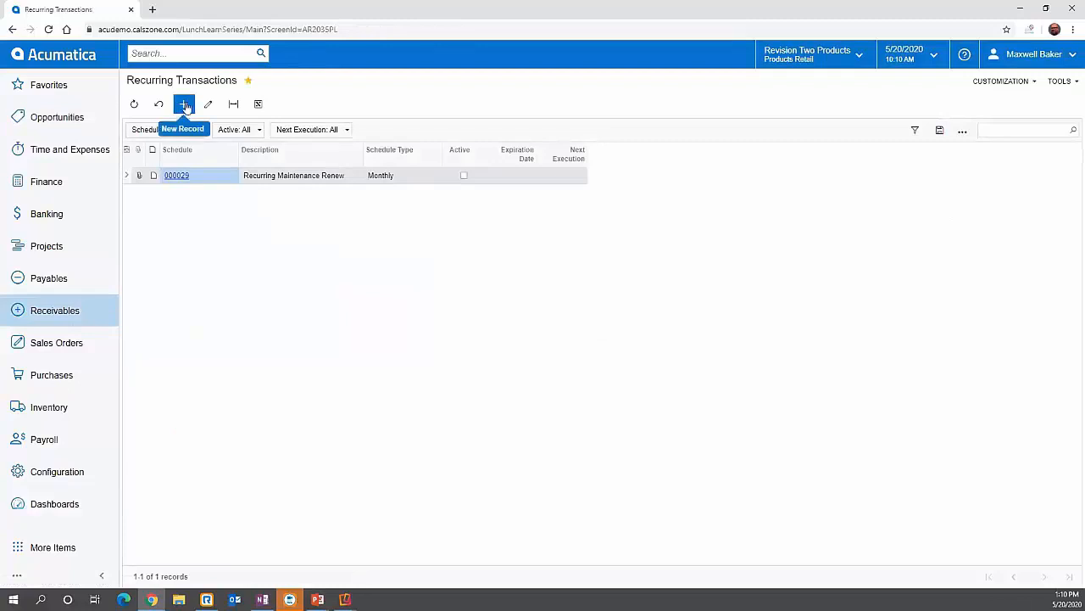
{"action": "left_click", "coordinate": [185, 104]}
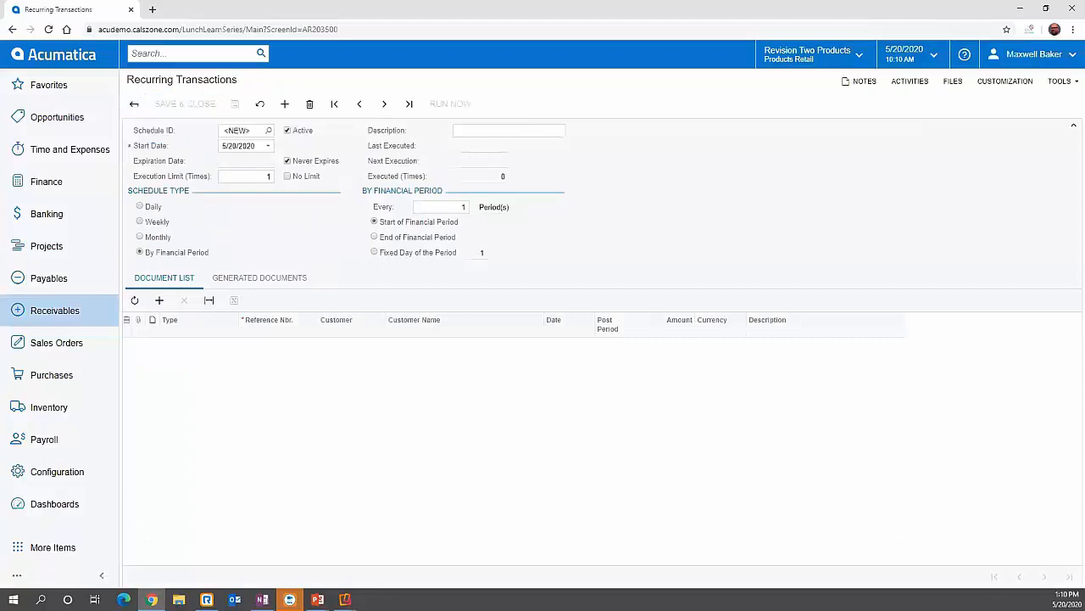
{"action": "key", "text": "alt+Tab"}
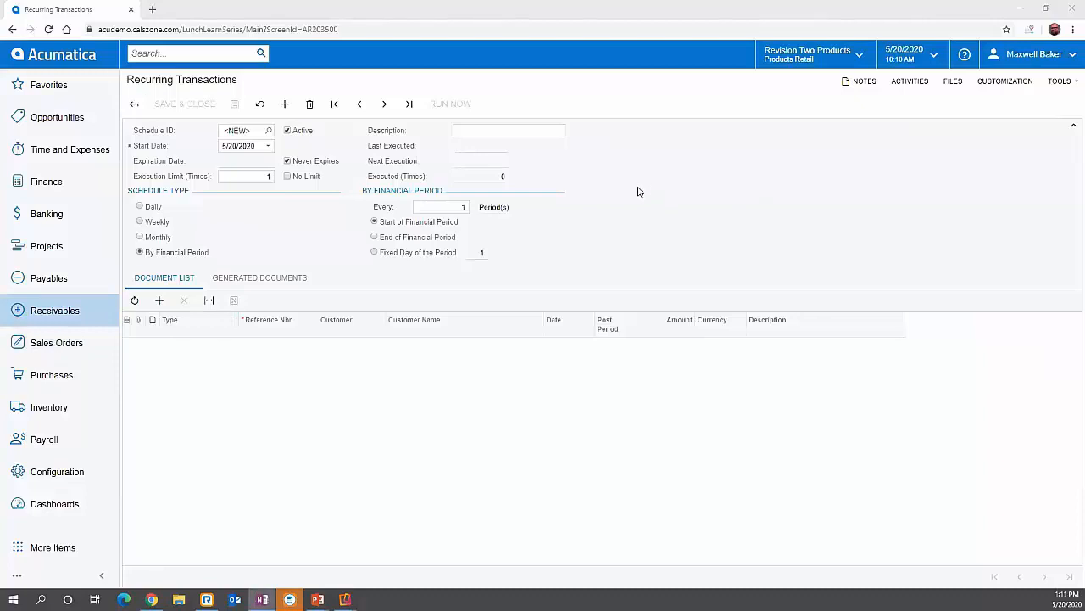
{"action": "left_click", "coordinate": [482, 136]}
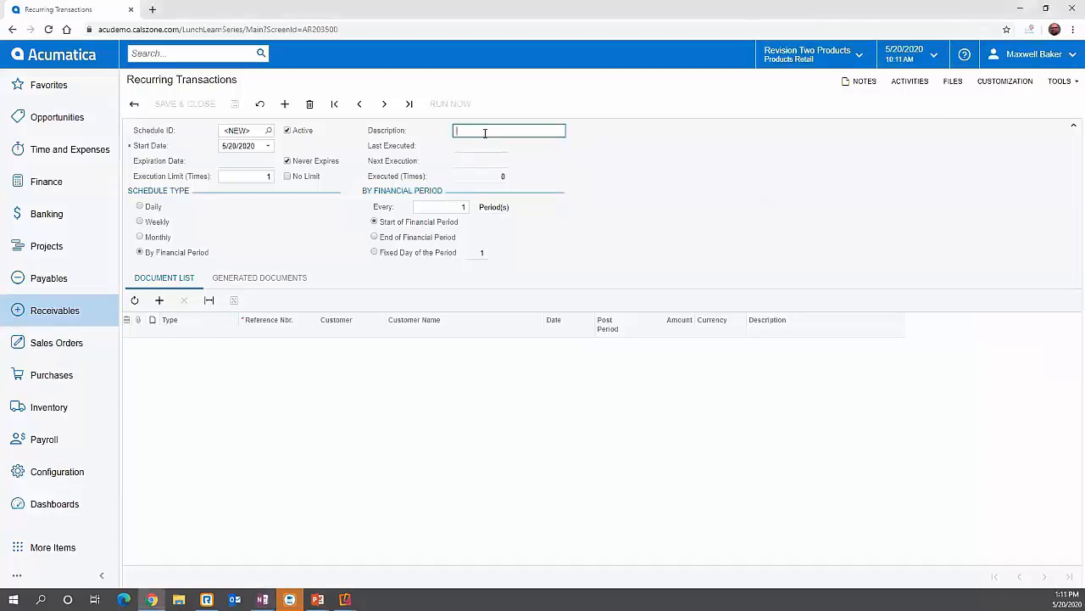
{"action": "type", "text": "Recurring Maintenance Renew"}
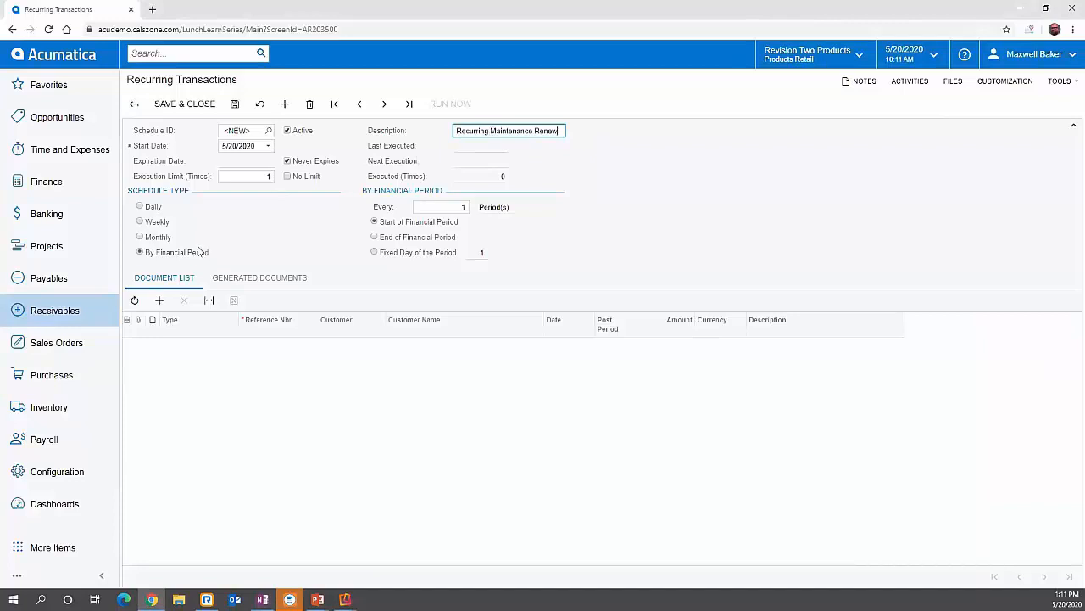
- Set the schedule type to Monthly, running every 12 months on day 20
{"action": "left_click", "coordinate": [140, 239]}
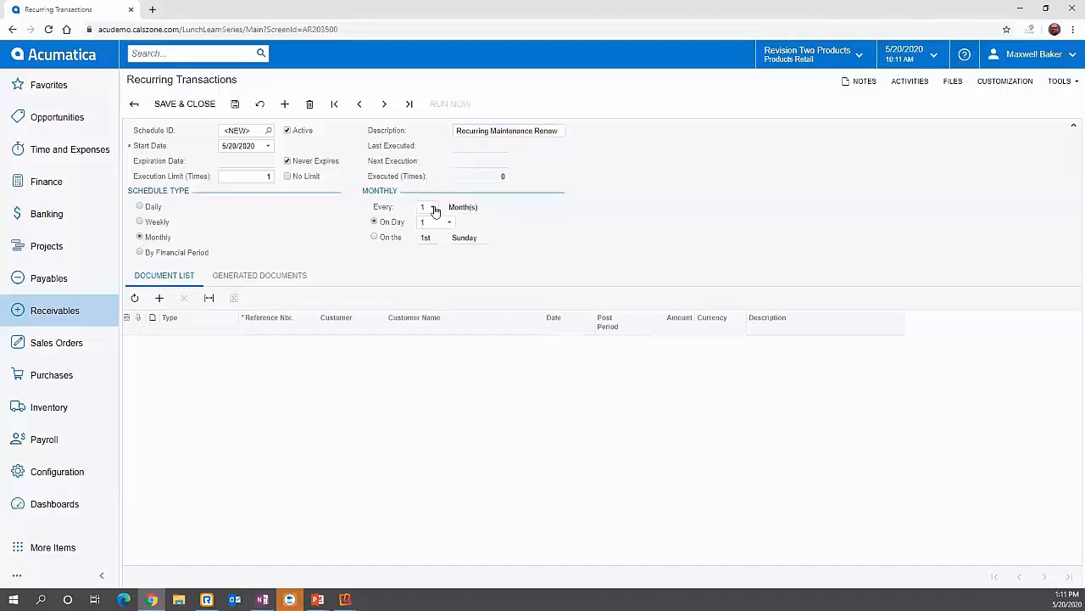
{"action": "left_click", "coordinate": [434, 207]}
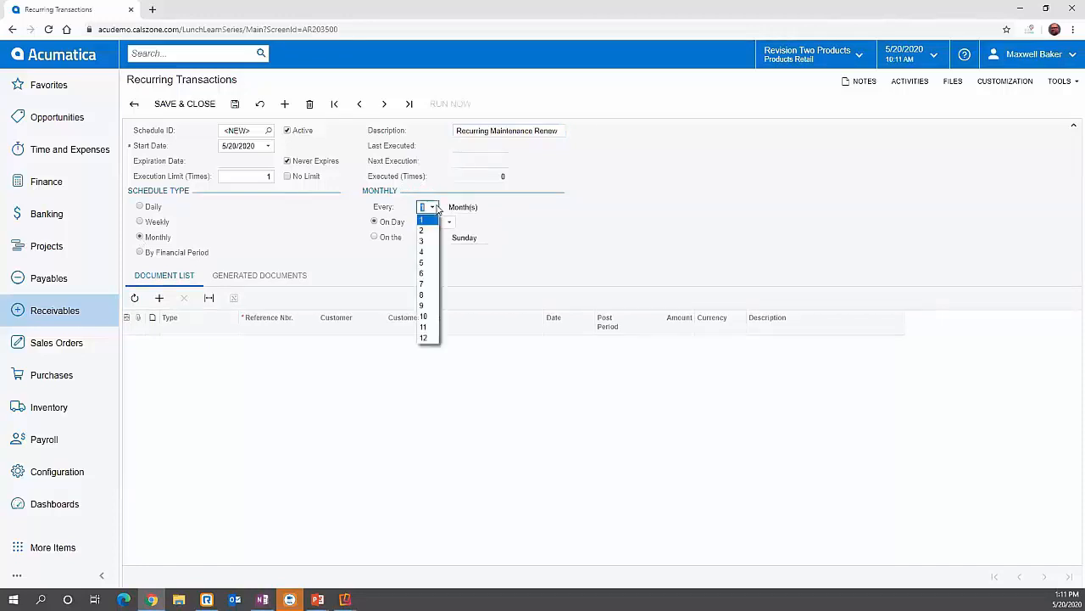
{"action": "left_click", "coordinate": [504, 257]}
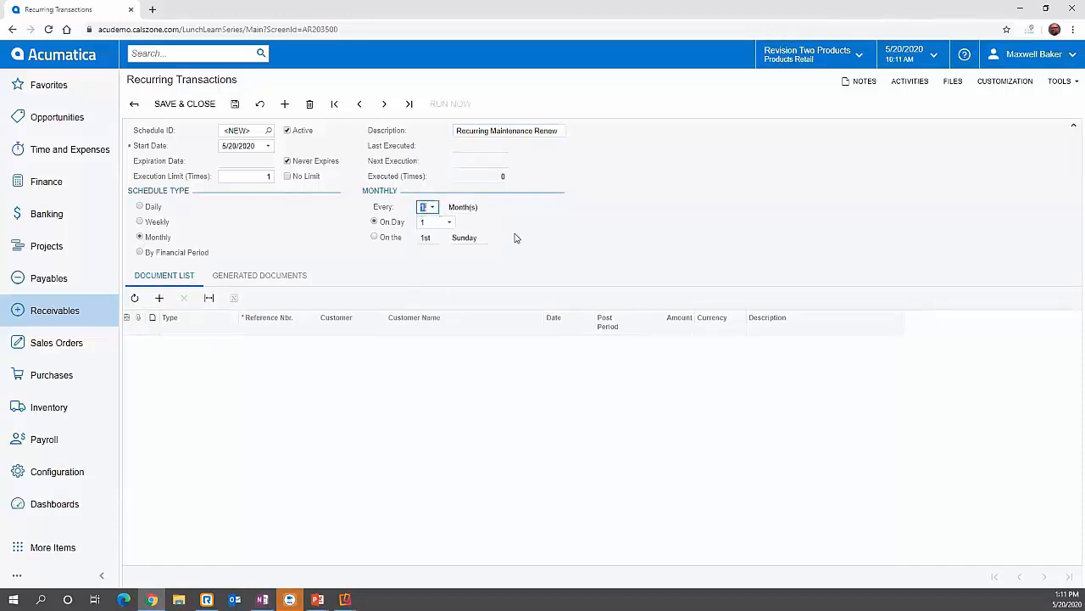
{"action": "left_click", "coordinate": [452, 225]}
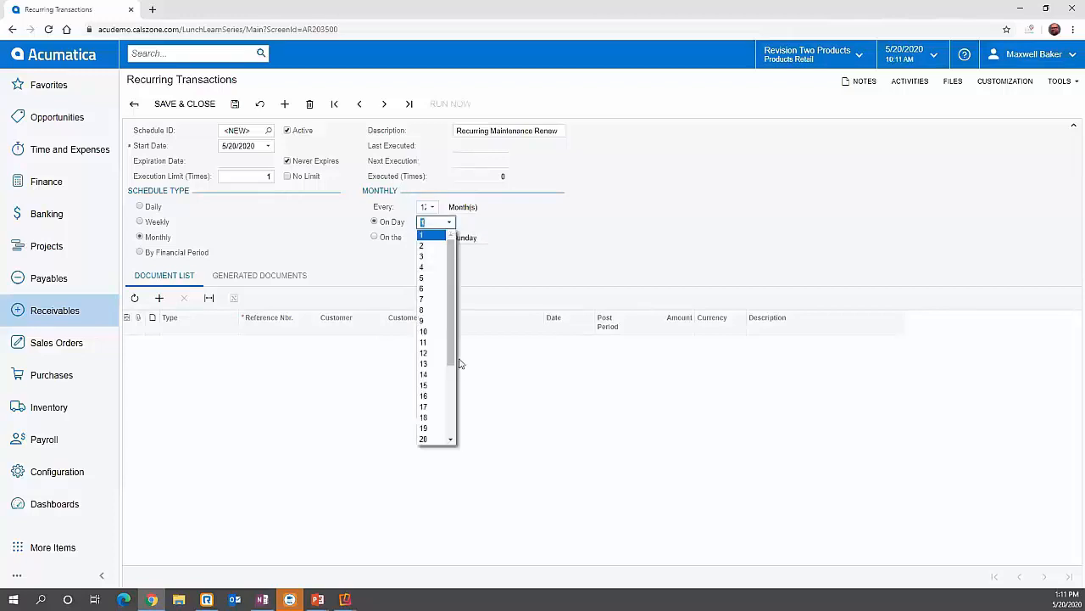
{"action": "left_click", "coordinate": [431, 438]}
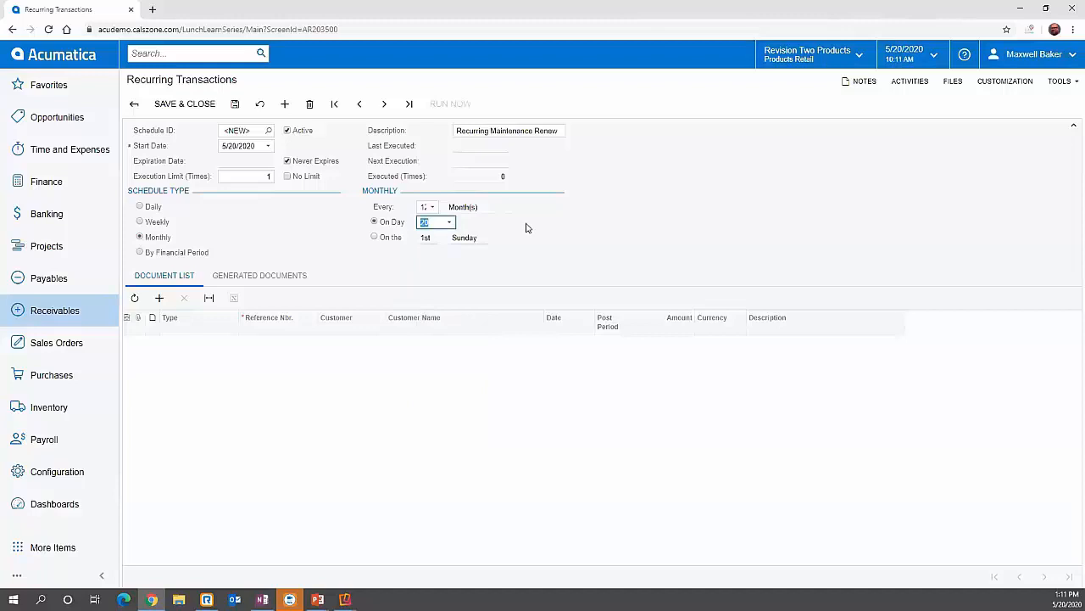
- Add the 14,500.00 USD invoice for ABARTENDE to the schedule's document list and save the schedule
{"action": "left_click", "coordinate": [159, 299]}
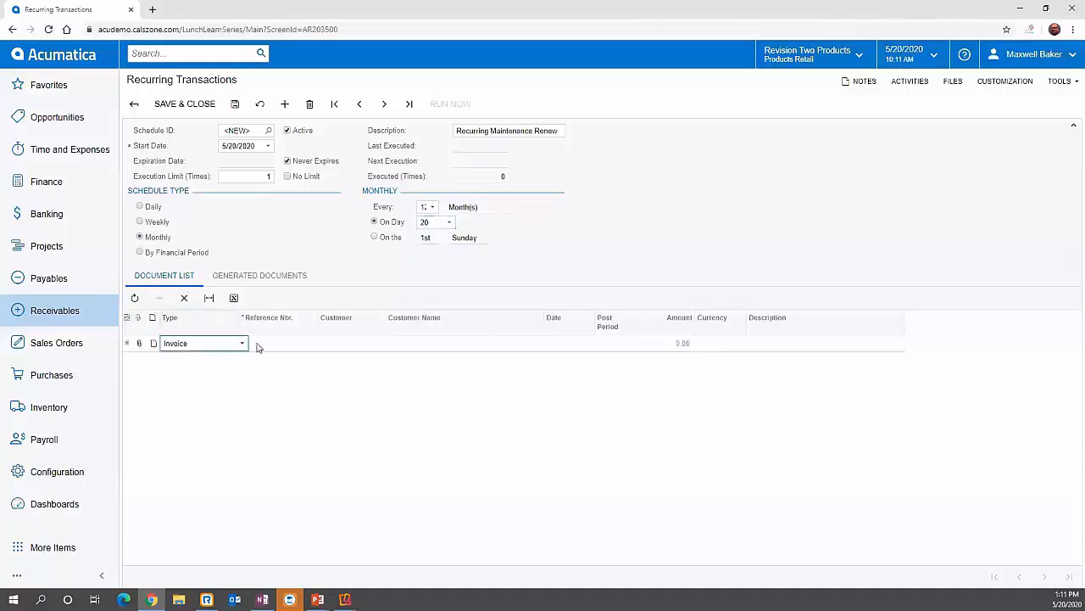
{"action": "left_click", "coordinate": [258, 344]}
{"action": "left_click", "coordinate": [321, 343]}
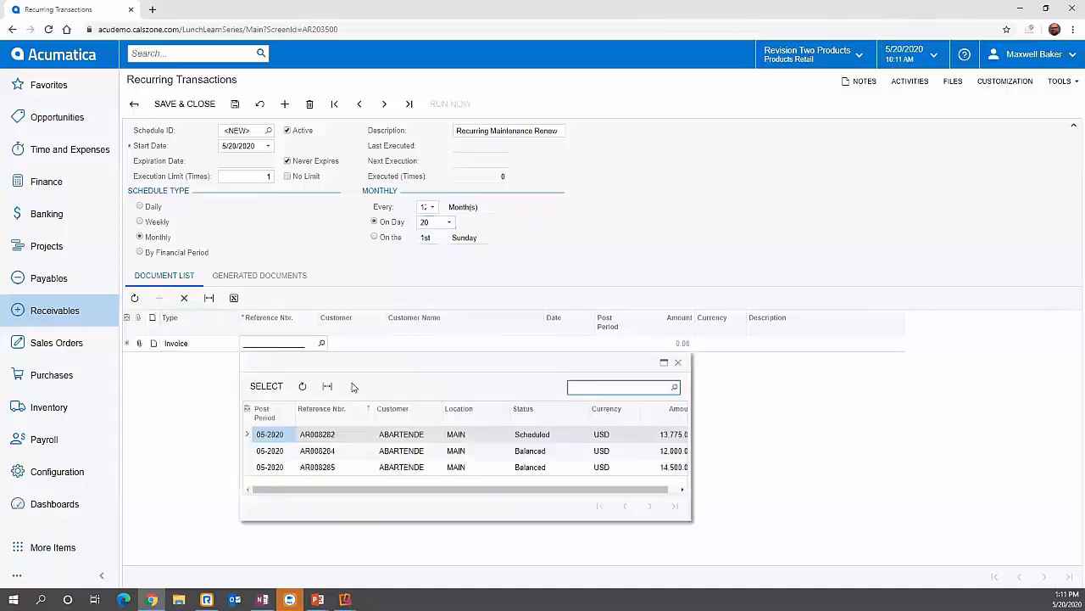
{"action": "left_click", "coordinate": [319, 468]}
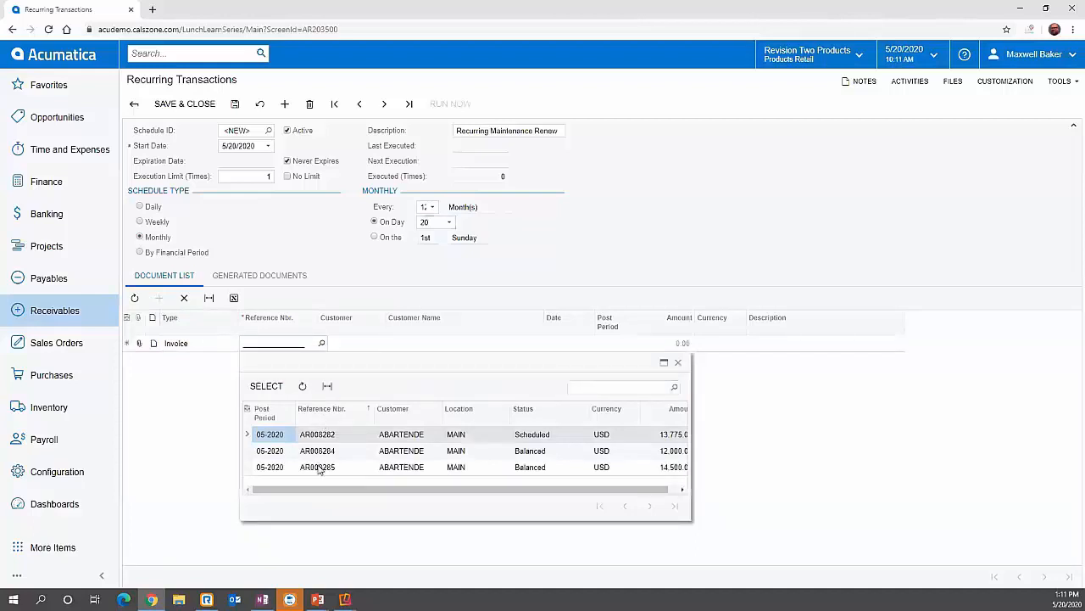
{"action": "left_click", "coordinate": [266, 386]}
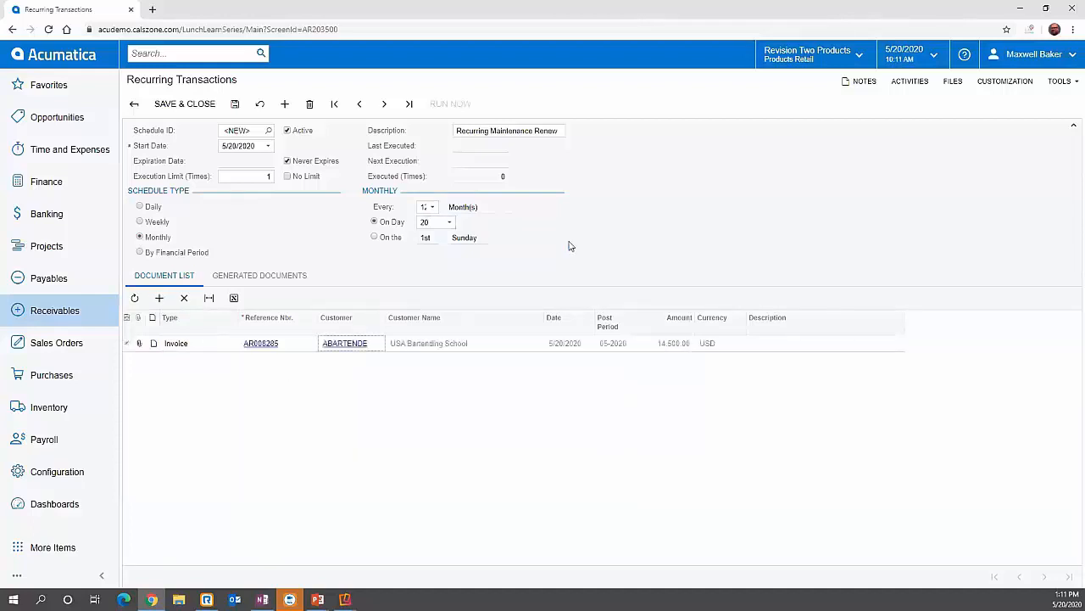
{"action": "left_click", "coordinate": [235, 104]}
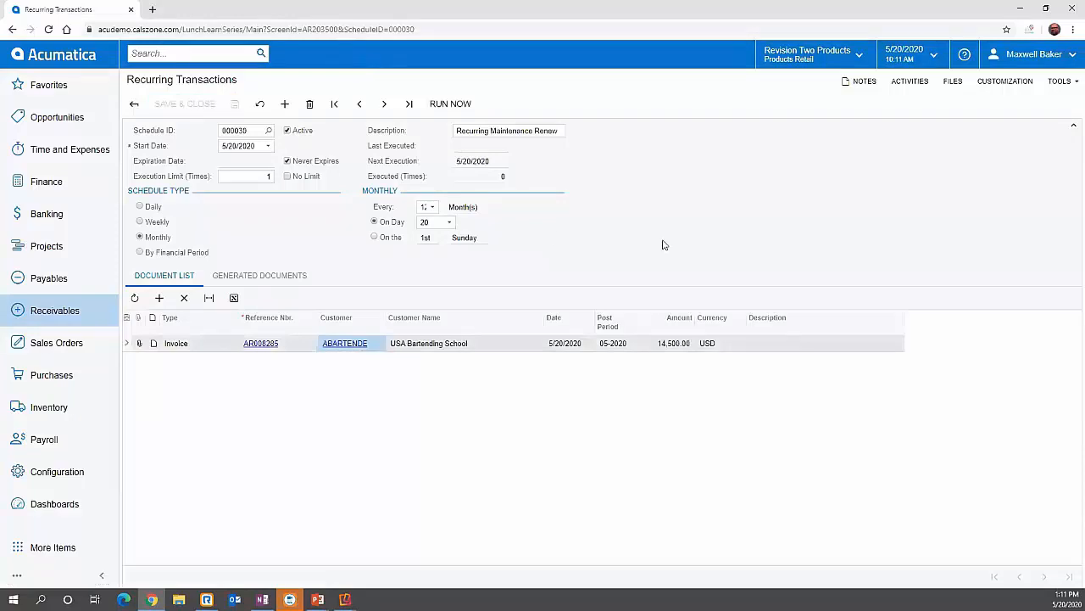
- Open the invoice from the schedule's document list to check its status, and close it
{"action": "left_click", "coordinate": [265, 344]}
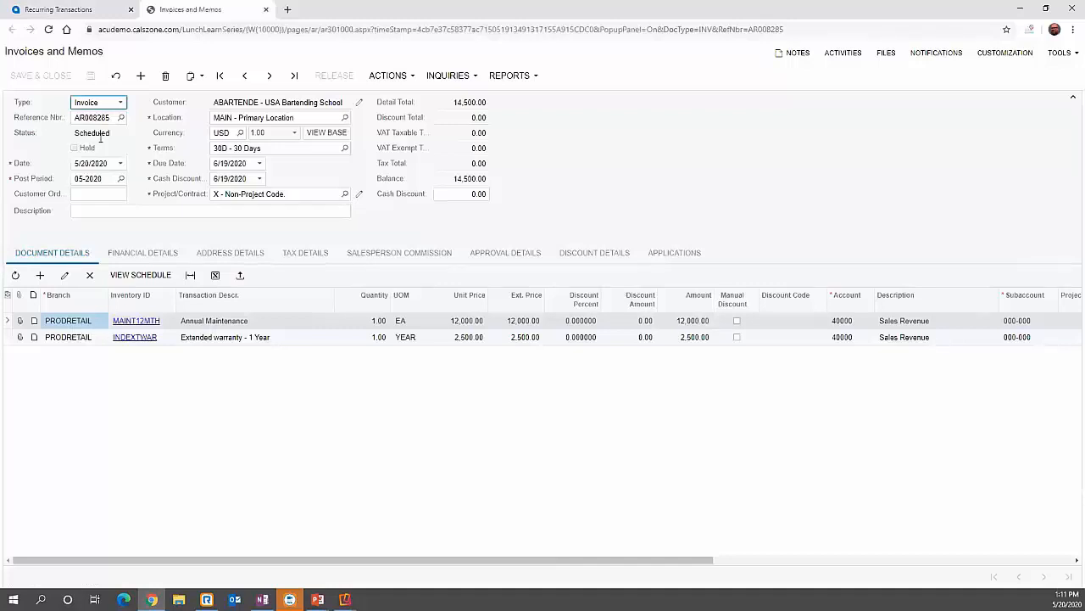
{"action": "left_click", "coordinate": [266, 9]}
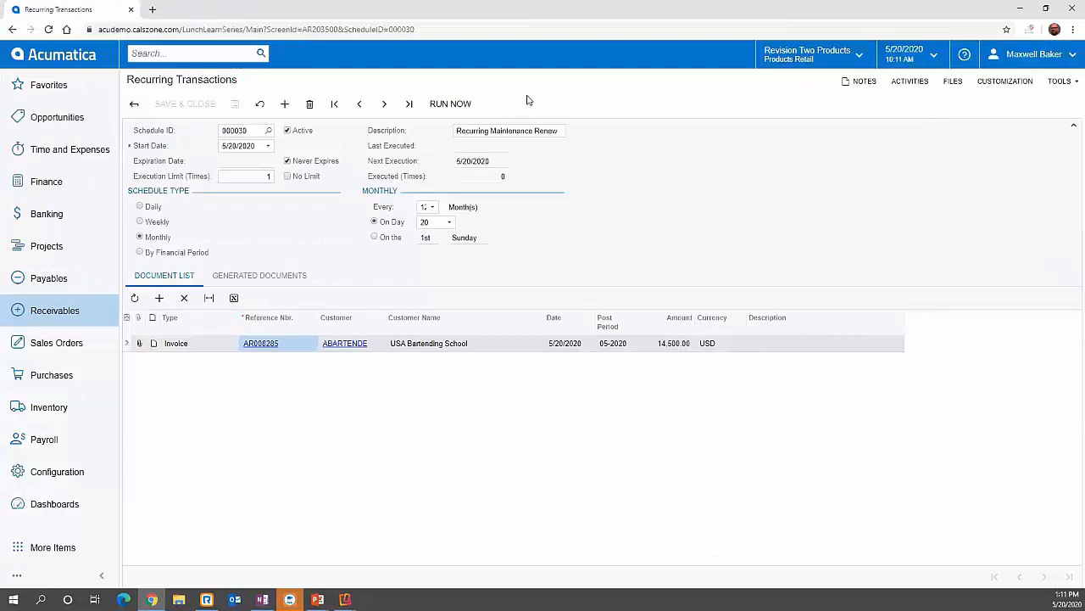
- Run the recurring schedule immediately, then open its generated 14,500.00 USD invoice, release it and close it
{"action": "left_click", "coordinate": [467, 108]}
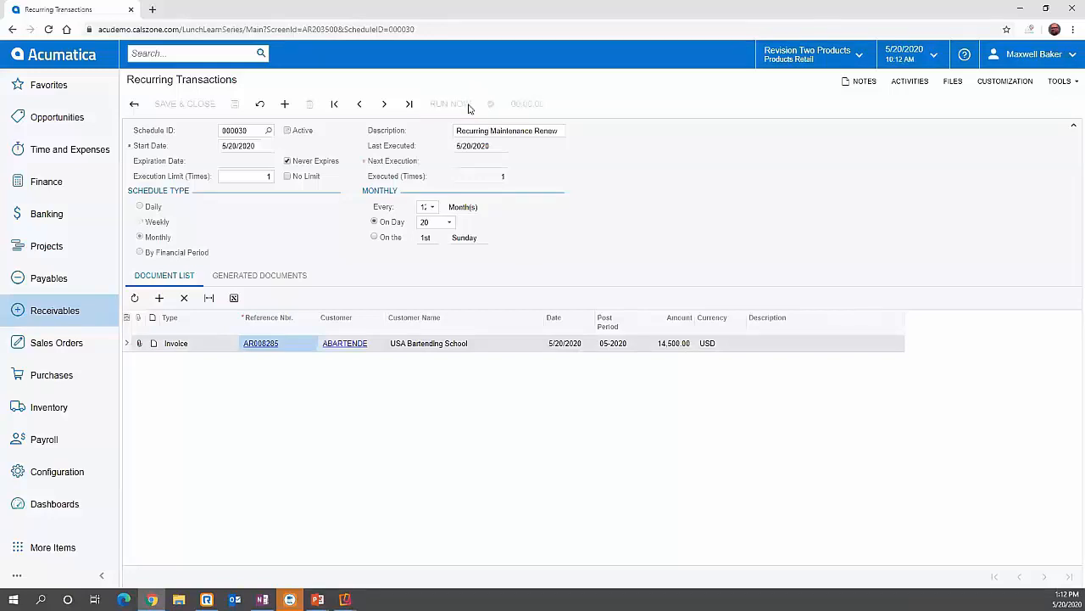
{"action": "left_click", "coordinate": [299, 280]}
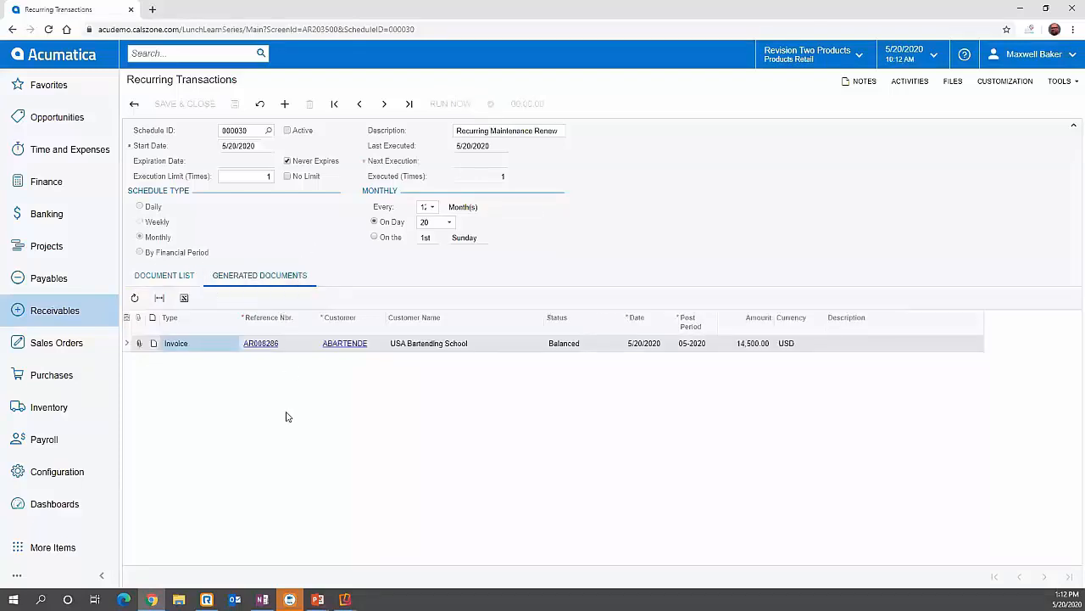
{"action": "left_click", "coordinate": [270, 346]}
{"action": "left_click", "coordinate": [270, 346]}
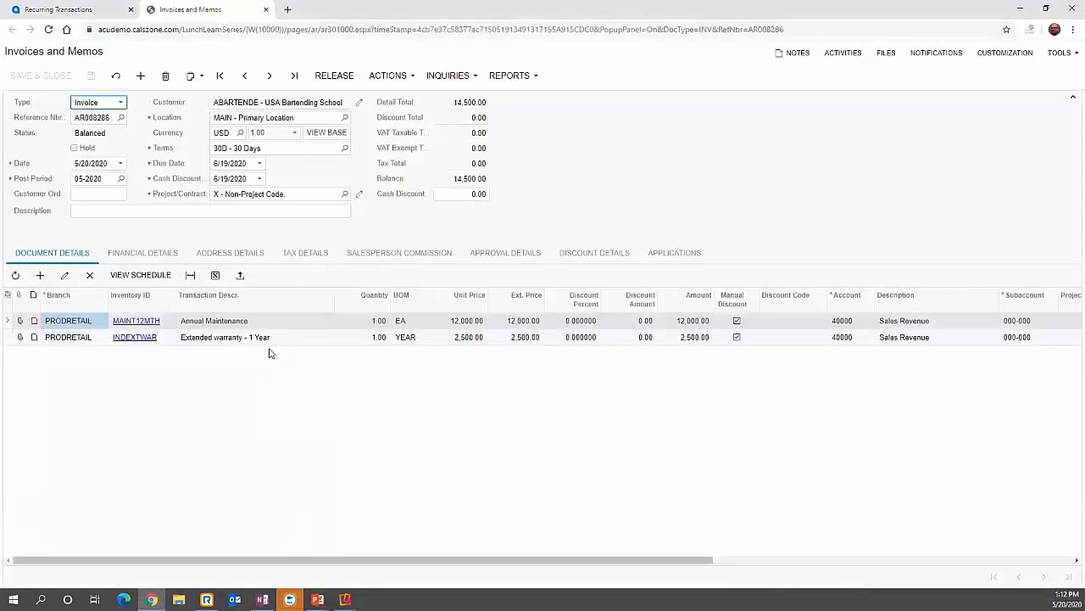
{"action": "left_click", "coordinate": [334, 78]}
{"action": "left_click", "coordinate": [265, 12]}
- Create a new receivables payment for the customer ABARTENDE - USA Bartending School
{"action": "left_click", "coordinate": [54, 310]}
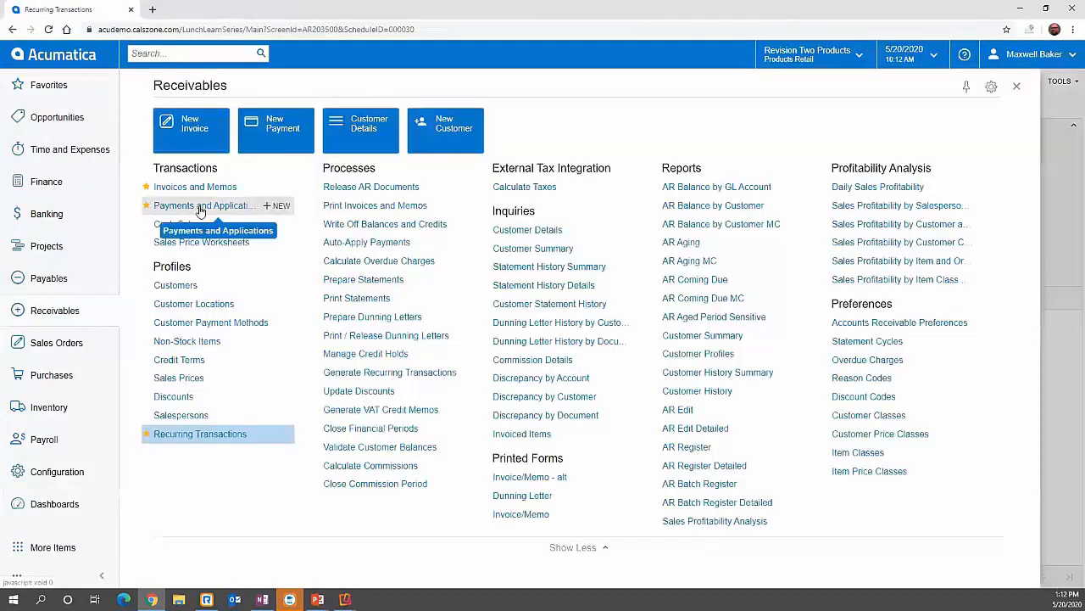
{"action": "left_click", "coordinate": [201, 208]}
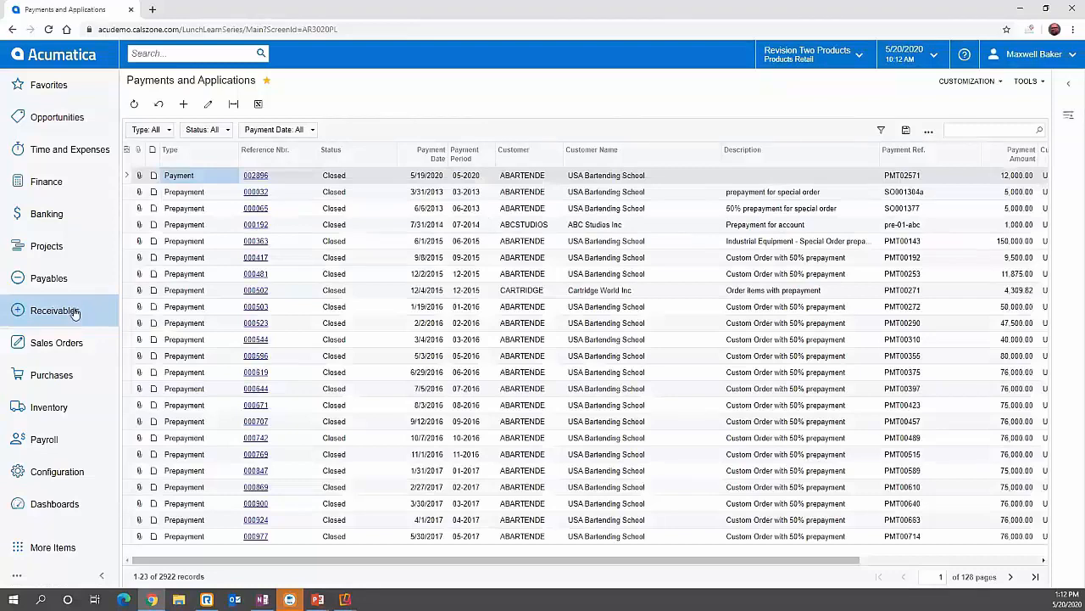
{"action": "left_click", "coordinate": [183, 103]}
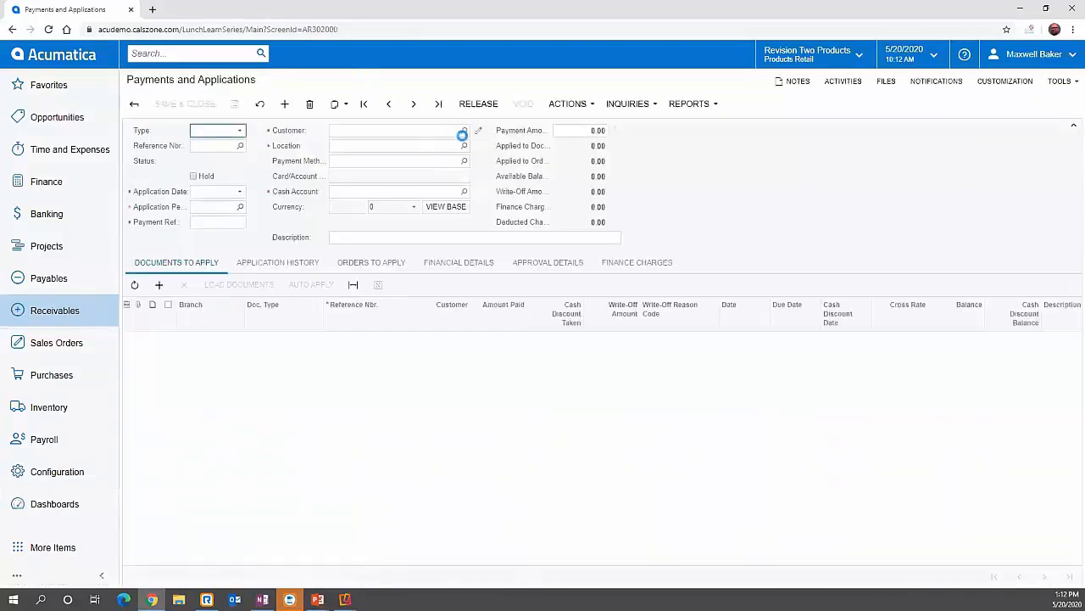
{"action": "left_click", "coordinate": [464, 131]}
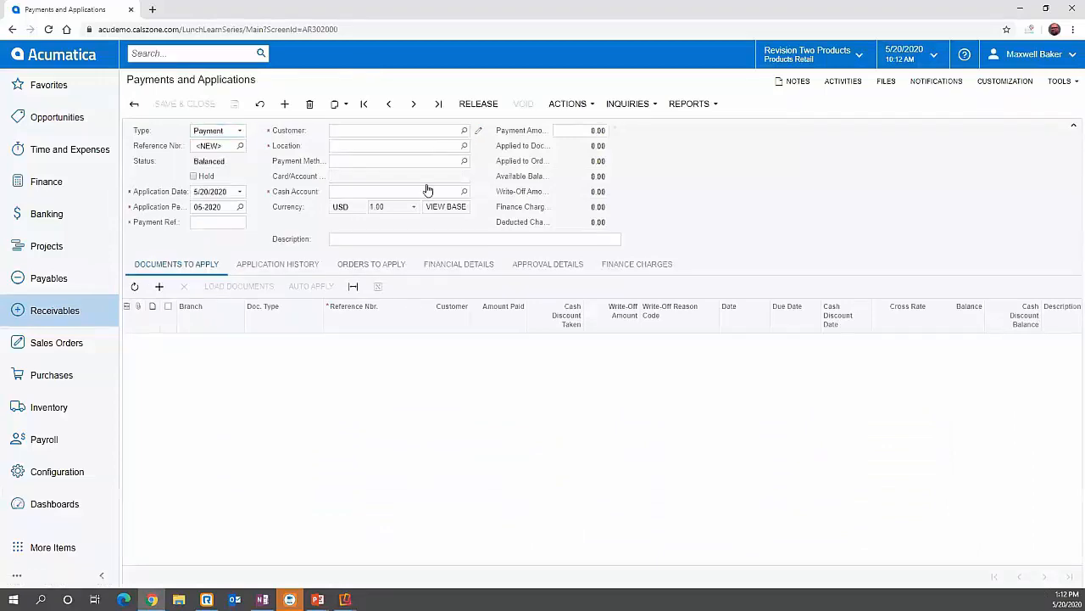
{"action": "left_click", "coordinate": [399, 237]}
{"action": "left_click", "coordinate": [356, 173]}
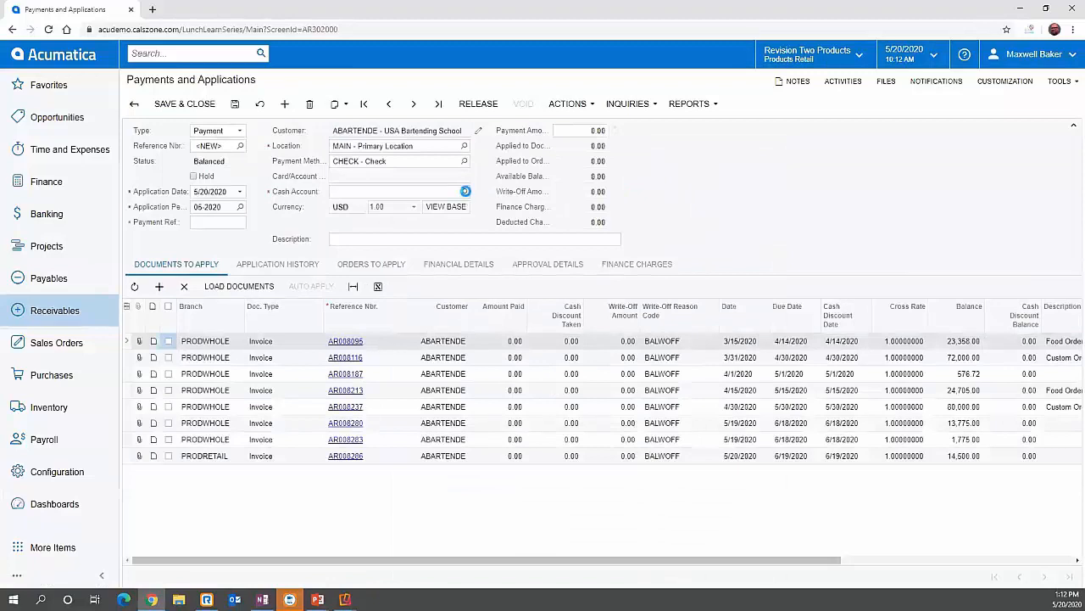
- Set the payment's cash account to 10400, the undeposited funds clearing account
{"action": "left_click", "coordinate": [463, 191]}
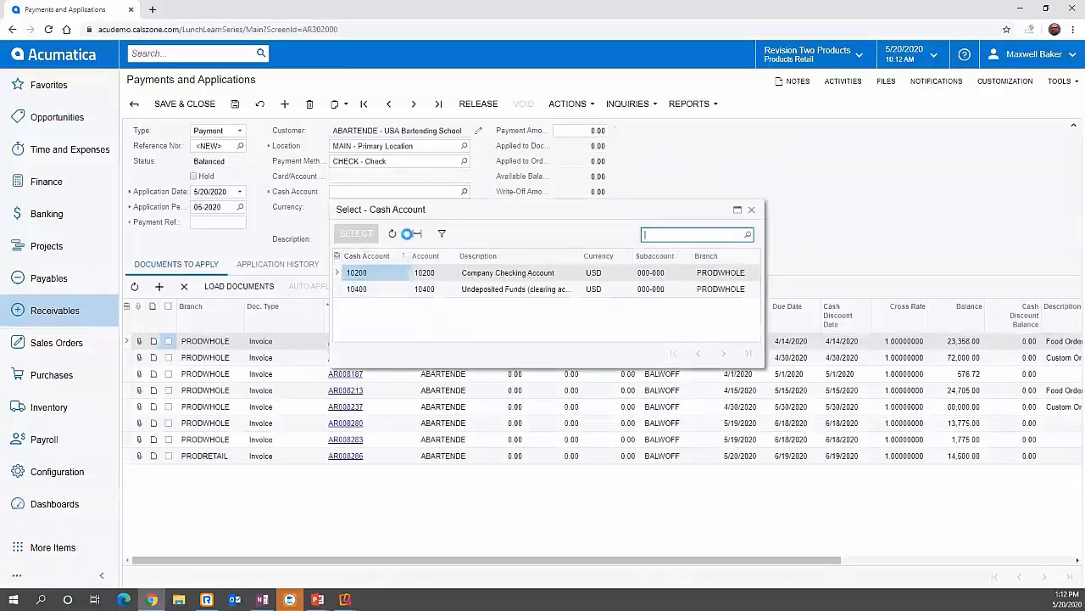
{"action": "left_click", "coordinate": [363, 236]}
{"action": "key", "text": "F3"}
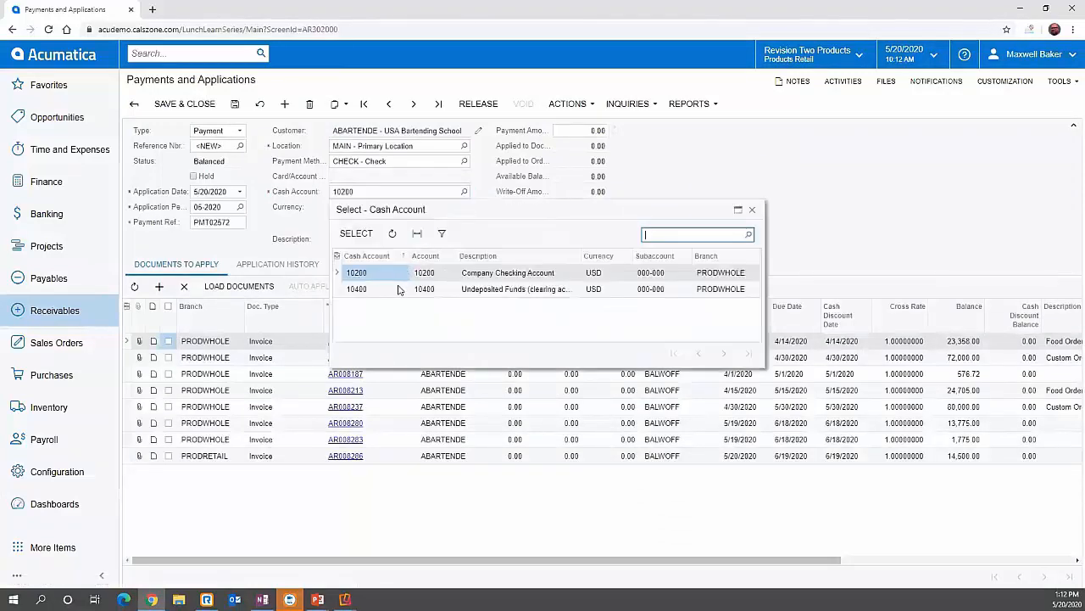
{"action": "left_click", "coordinate": [399, 286]}
{"action": "left_click", "coordinate": [365, 235]}
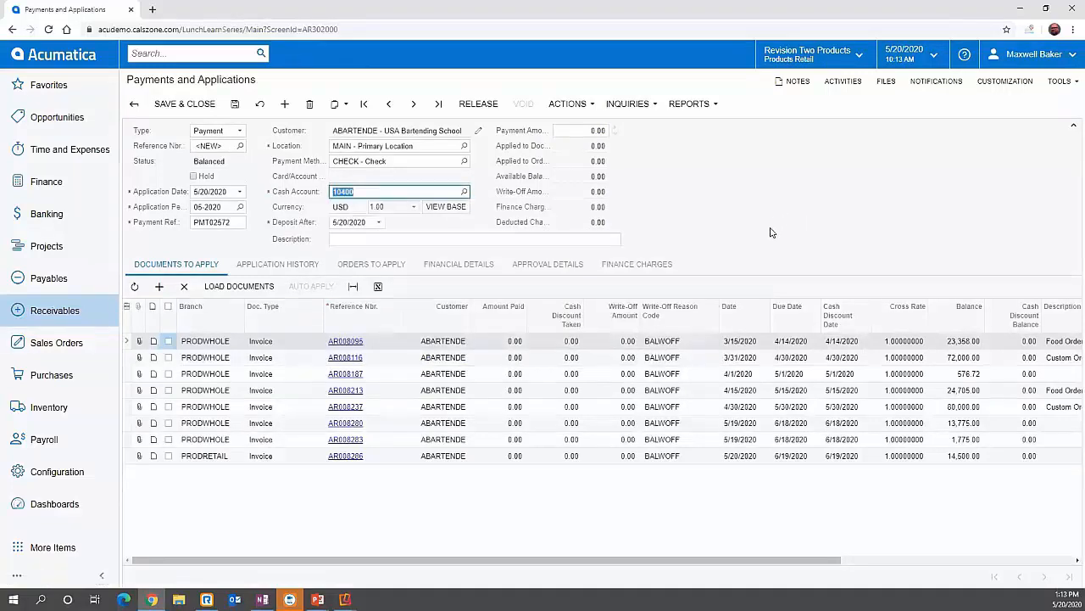
- Set the payment amount to 14,500.00, apply it to the PRODRETAIL invoice dated 5/20/2020, and save the payment
{"action": "left_click", "coordinate": [591, 130]}
{"action": "type", "text": "14500"}
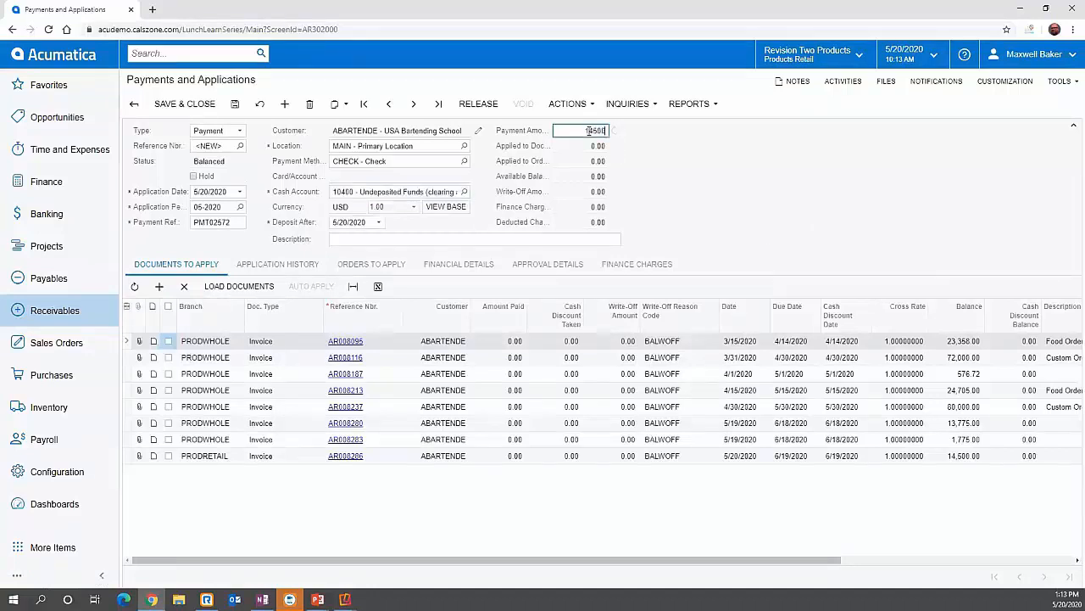
{"action": "left_click", "coordinate": [679, 166]}
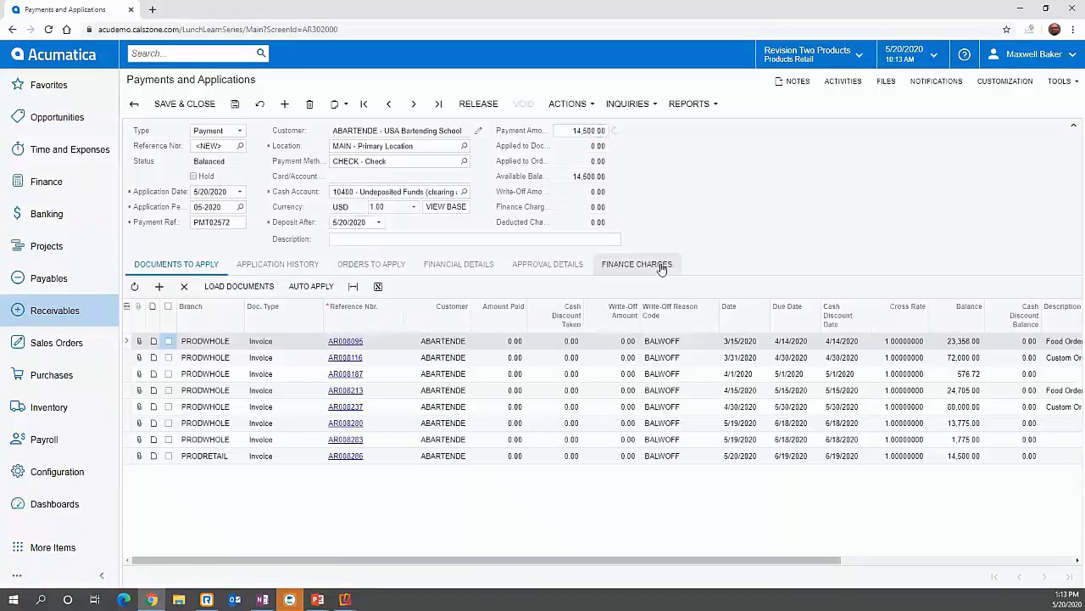
{"action": "left_click", "coordinate": [167, 456]}
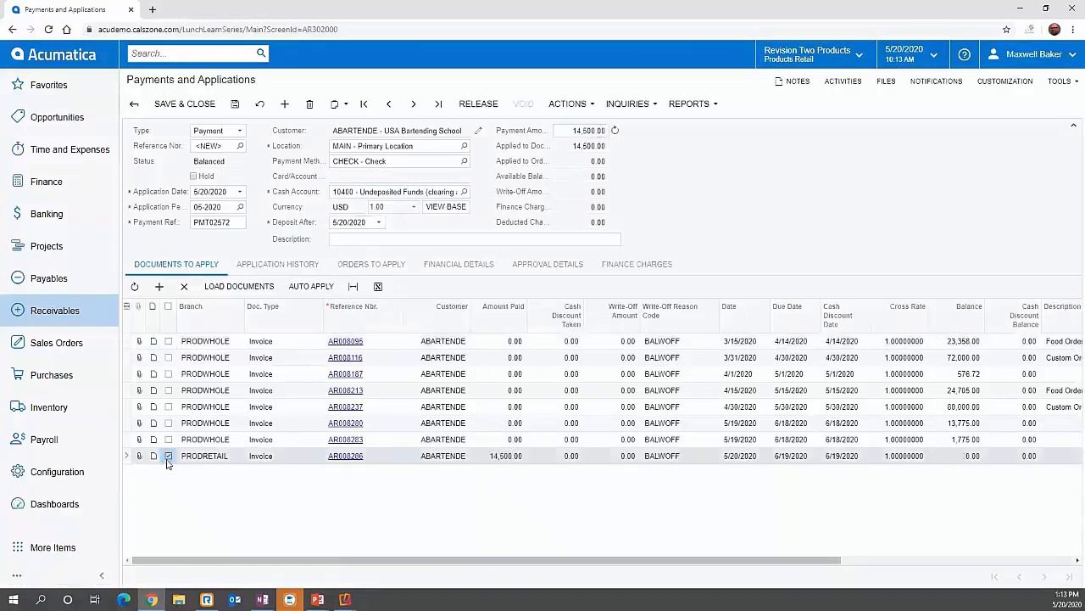
{"action": "left_click", "coordinate": [236, 105]}
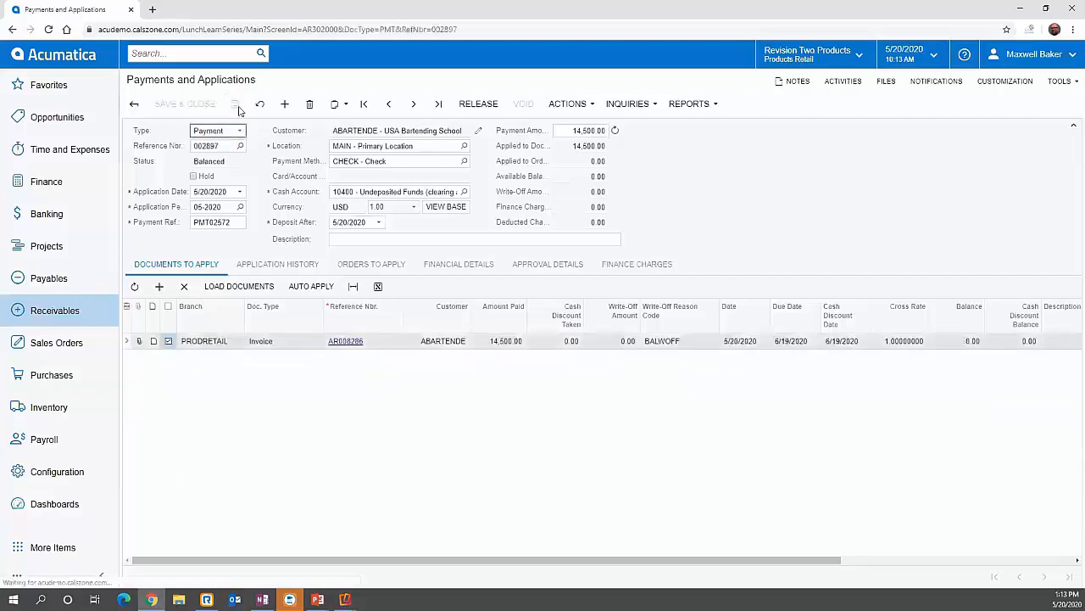